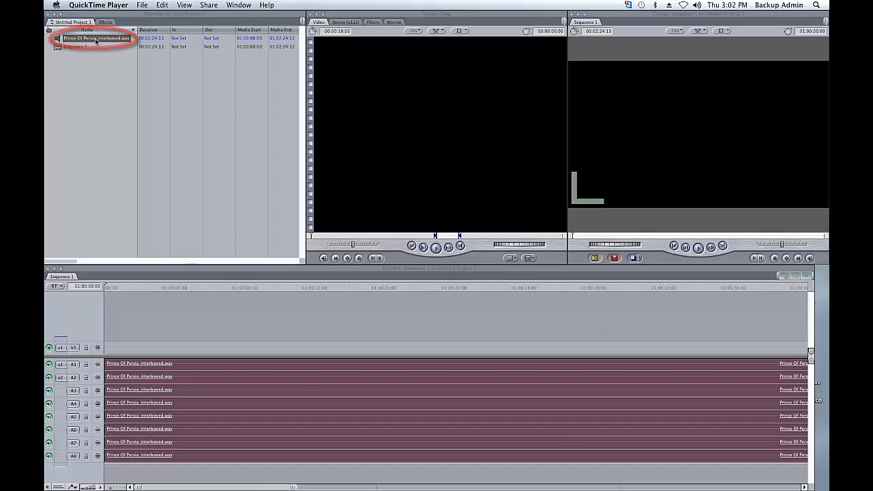
# - Bring the Final Cut Pro project with the eight-track interleaved WAV to the front
pyautogui.click(154, 445)
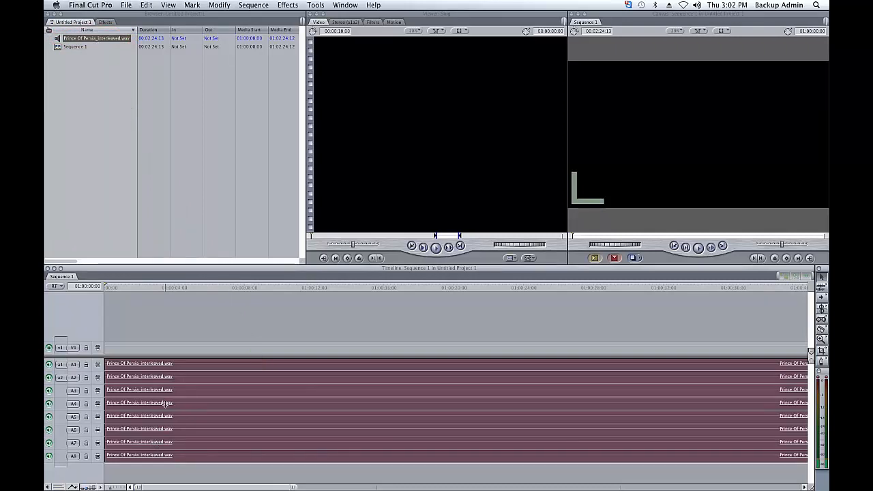
# - Start a SurCode for Dolby E Encoder export from the File menu
pyautogui.click(126, 5)
pyautogui.moveTo(136, 157)
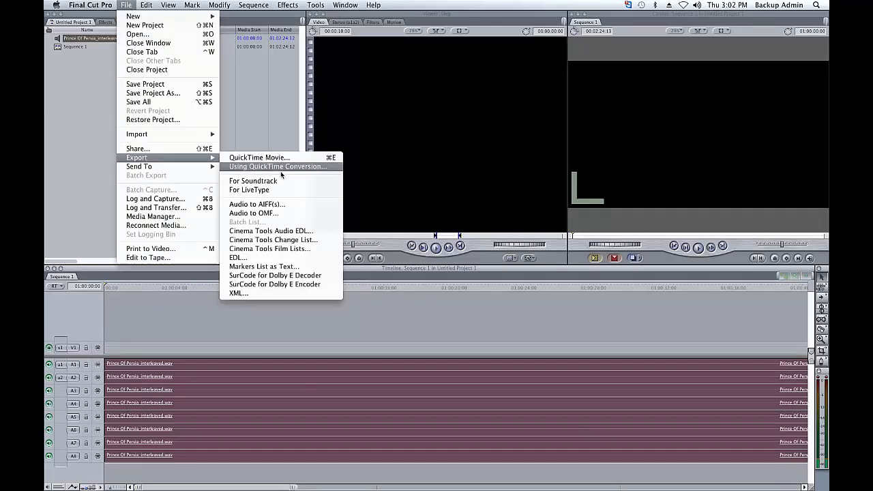
pyautogui.click(300, 284)
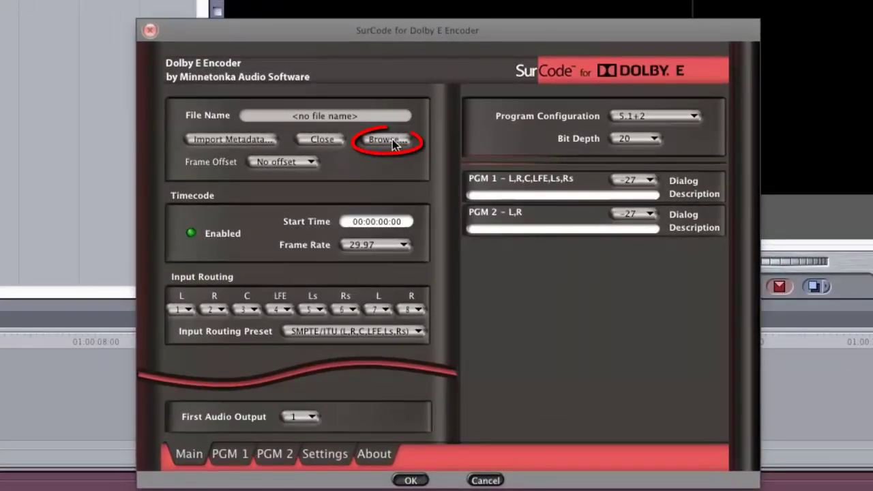
# - Save the encoder output as Dolby E Encode.wav on the Desktop
pyautogui.click(392, 139)
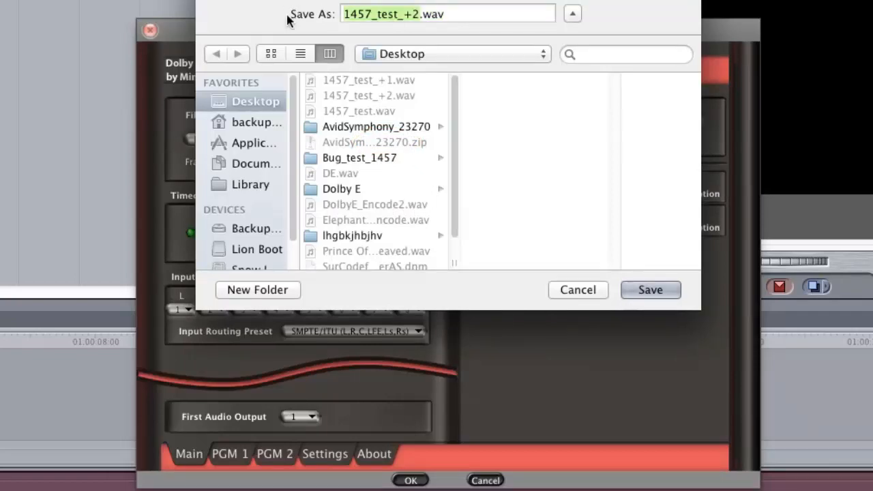
pyautogui.write('Dolby E')
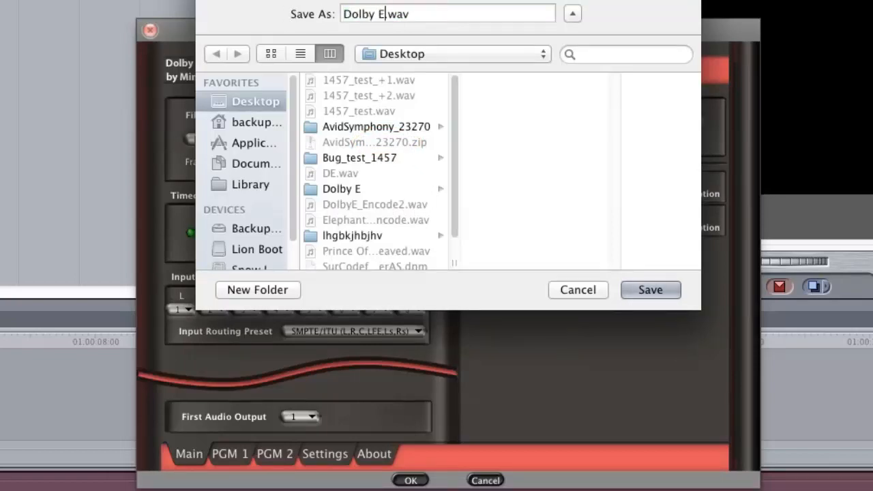
pyautogui.write(' Encode')
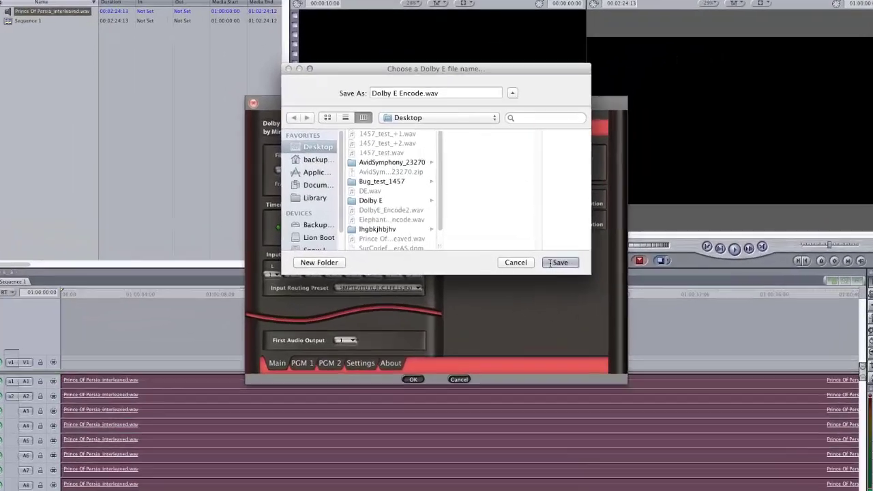
pyautogui.click(594, 278)
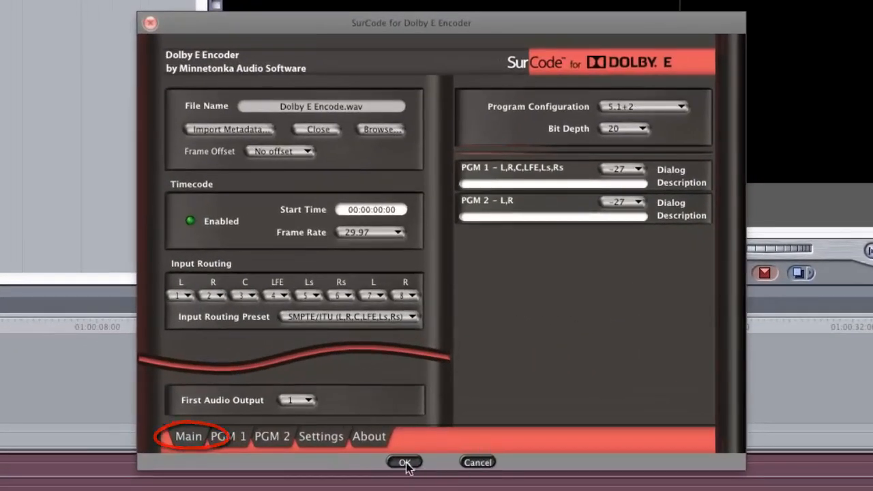
pyautogui.click(394, 235)
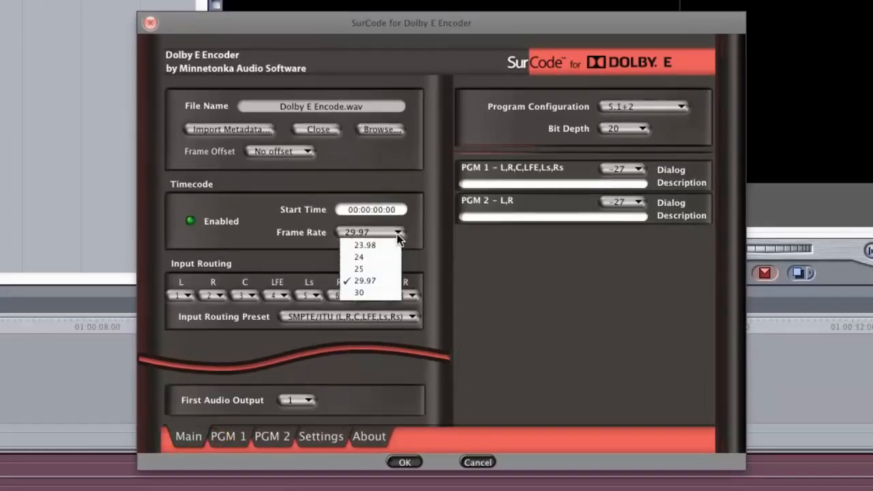
pyautogui.click(377, 278)
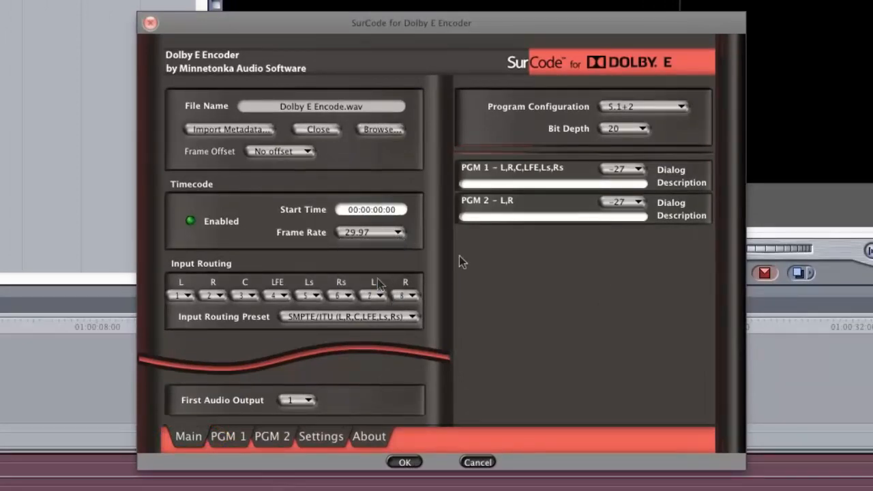
pyautogui.click(681, 108)
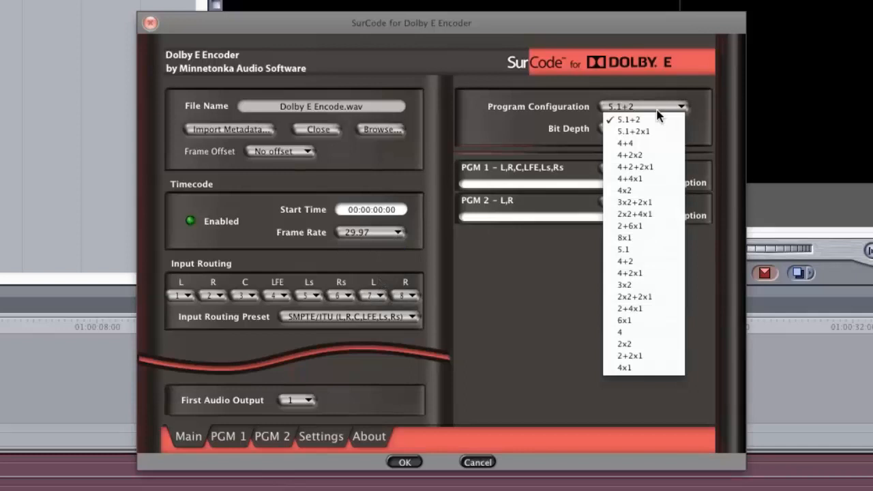
pyautogui.click(655, 119)
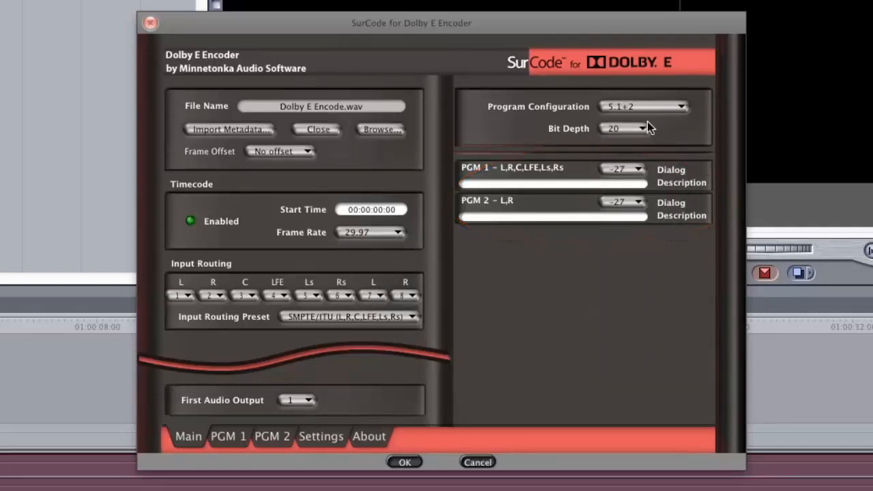
pyautogui.click(235, 439)
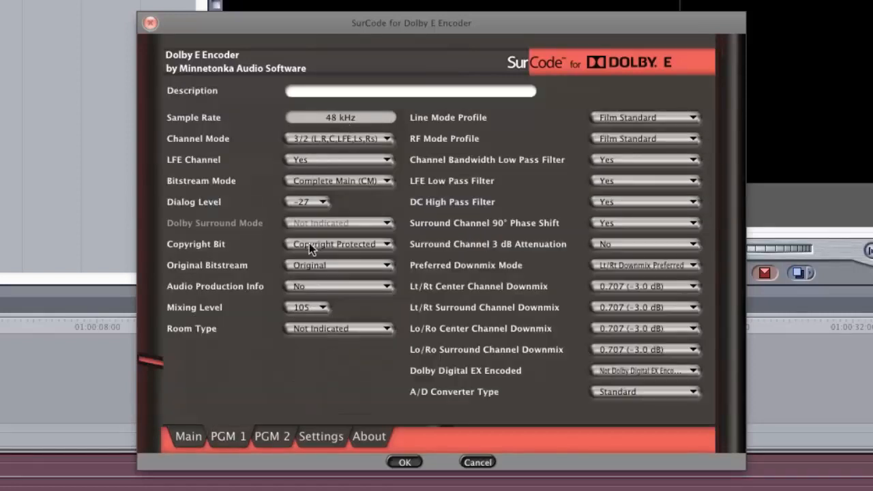
pyautogui.click(288, 436)
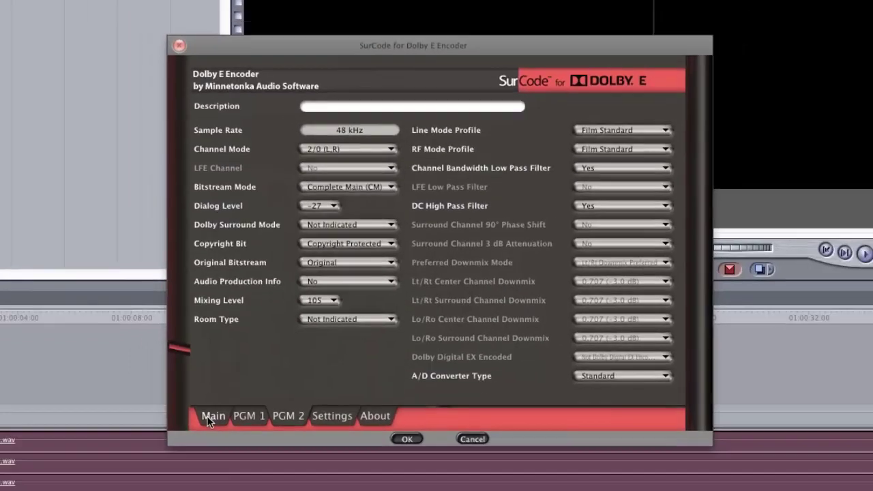
pyautogui.click(189, 437)
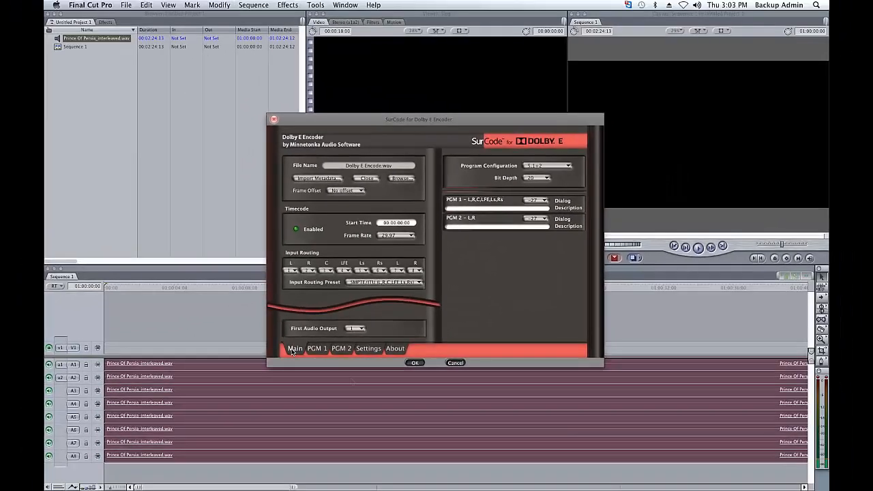
# - Run the Dolby E encode with the current settings
pyautogui.click(415, 363)
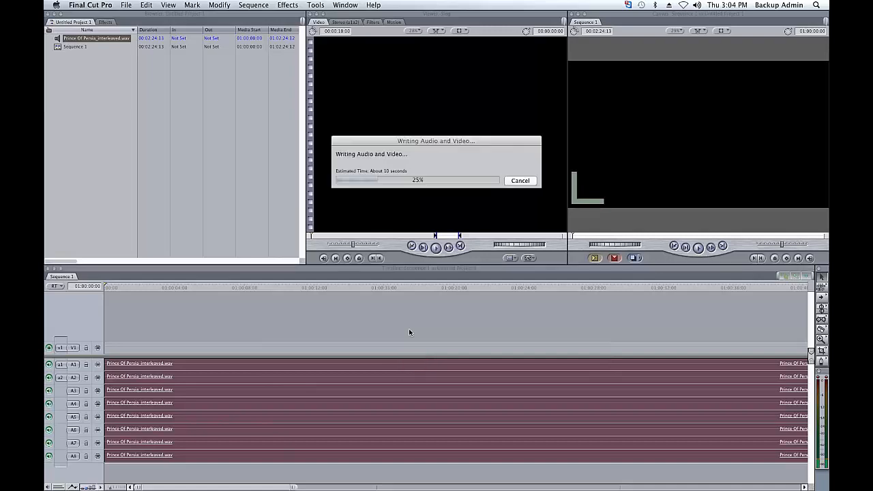
# - Import Dolby E Encode.wav into the project browser via Import > Files
pyautogui.rightClick(79, 93)
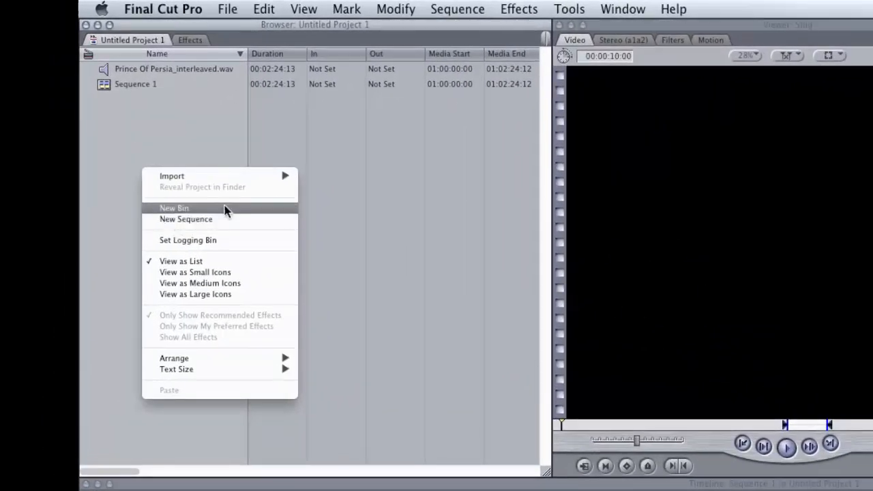
pyautogui.moveTo(220, 176)
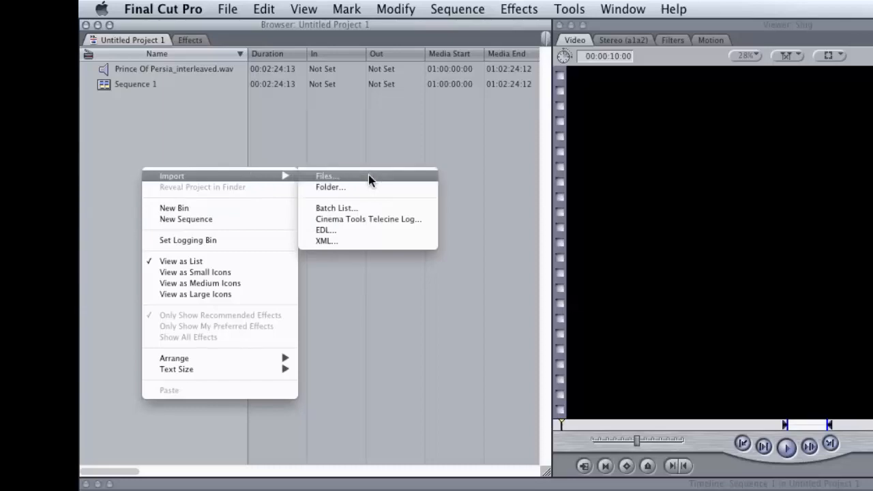
pyautogui.click(368, 176)
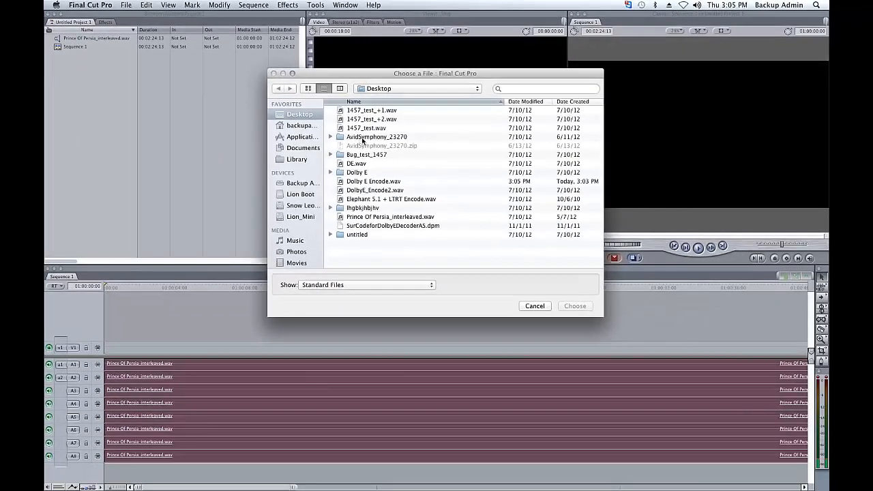
pyautogui.click(379, 183)
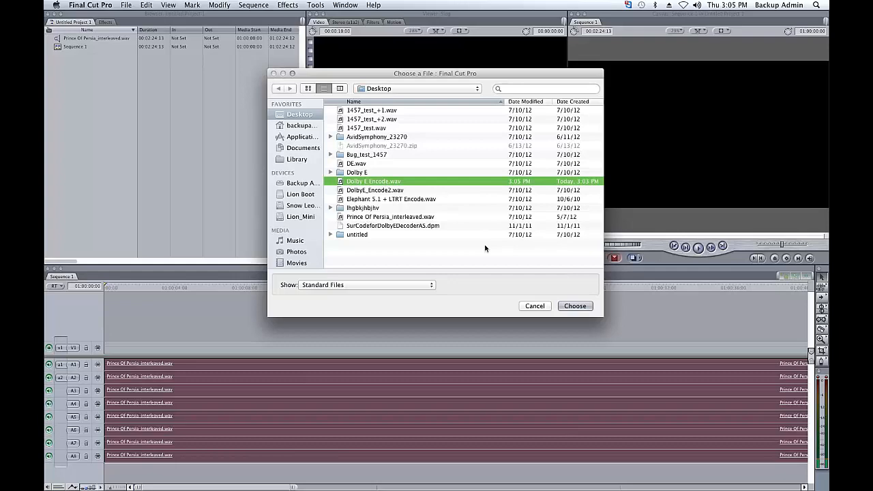
pyautogui.click(567, 306)
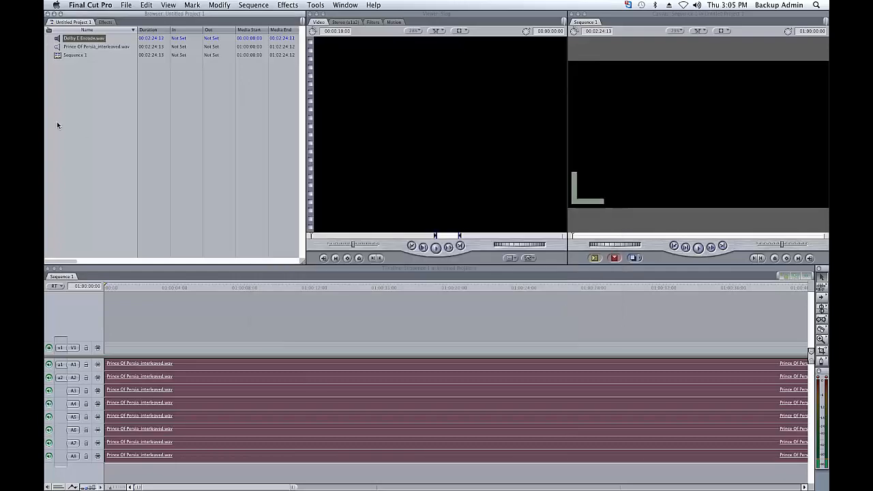